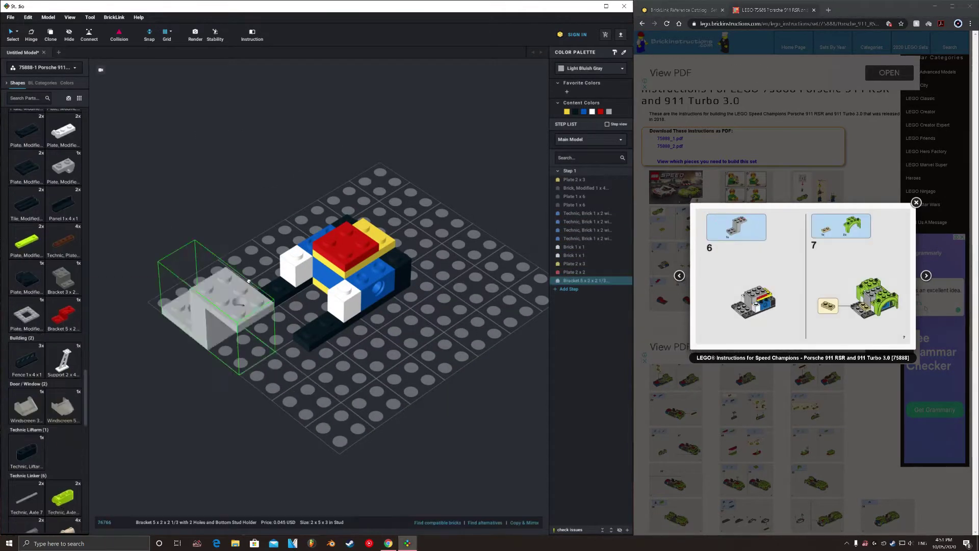
- Add the grey Bracket 5x2x2 1/3 and a lime Vehicle Mudguard to the car base
left_click_drag(40, 331, 327, 245)
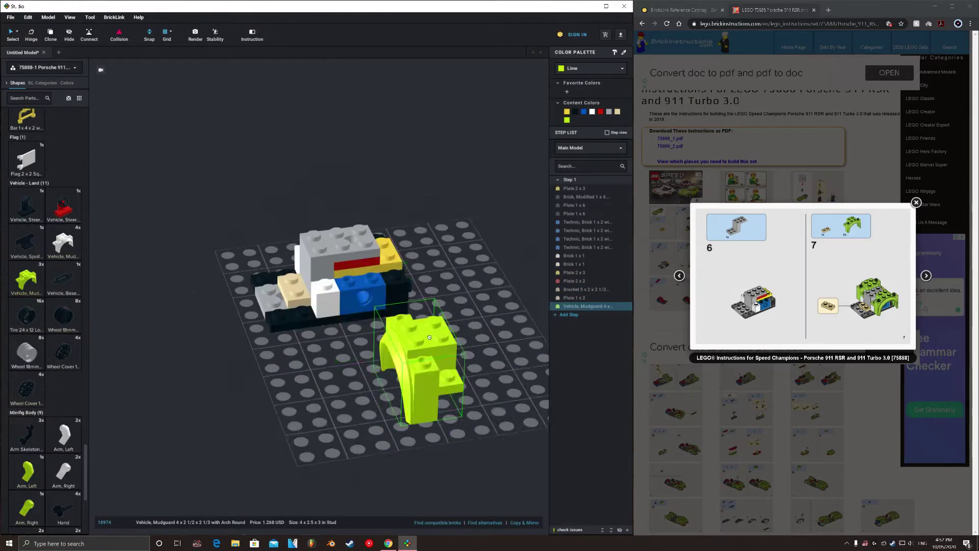
left_click_drag(413, 313, 354, 274)
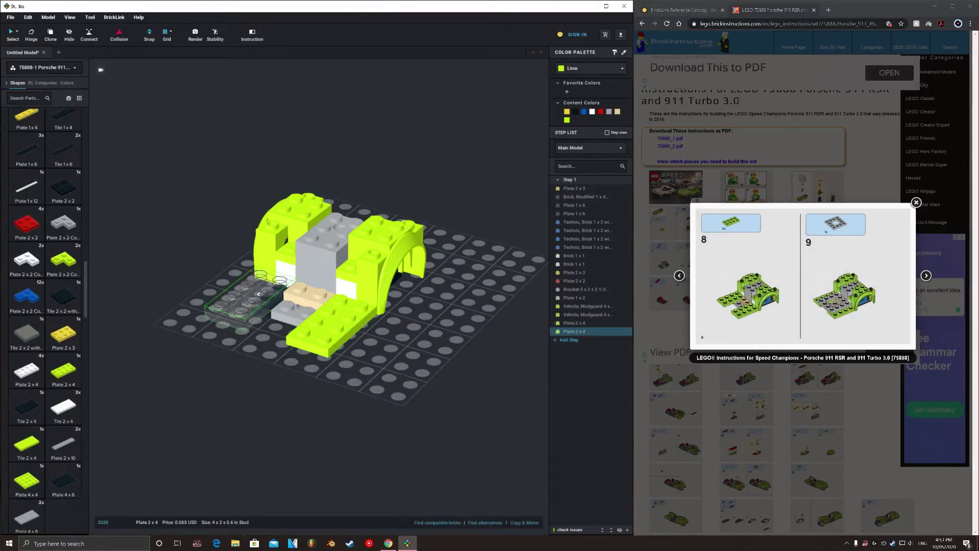
scroll(41, 292, "down", 8)
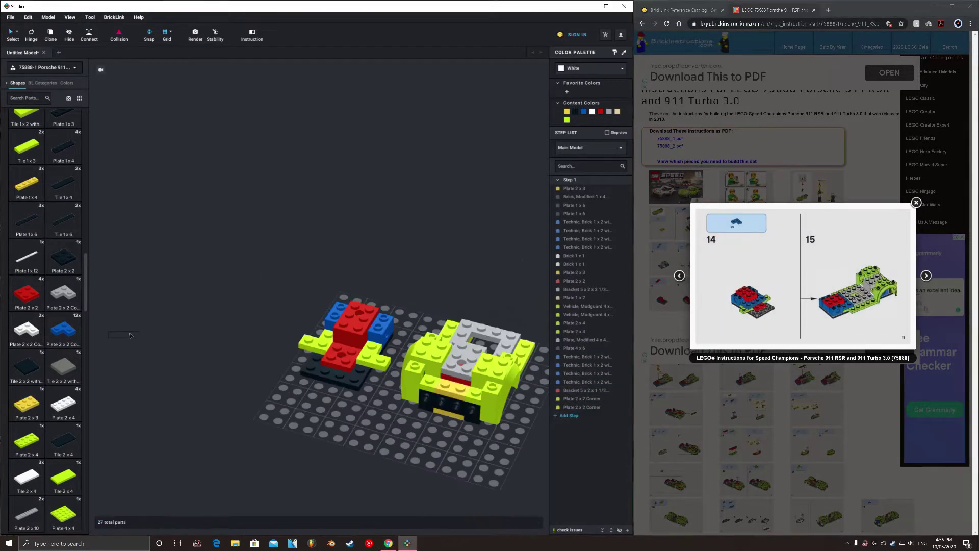
right_click_drag(130, 335, 425, 344)
- Move the red-and-blue assembly onto the lime body and add a tan and a lime 1x2 plate
left_click(424, 345)
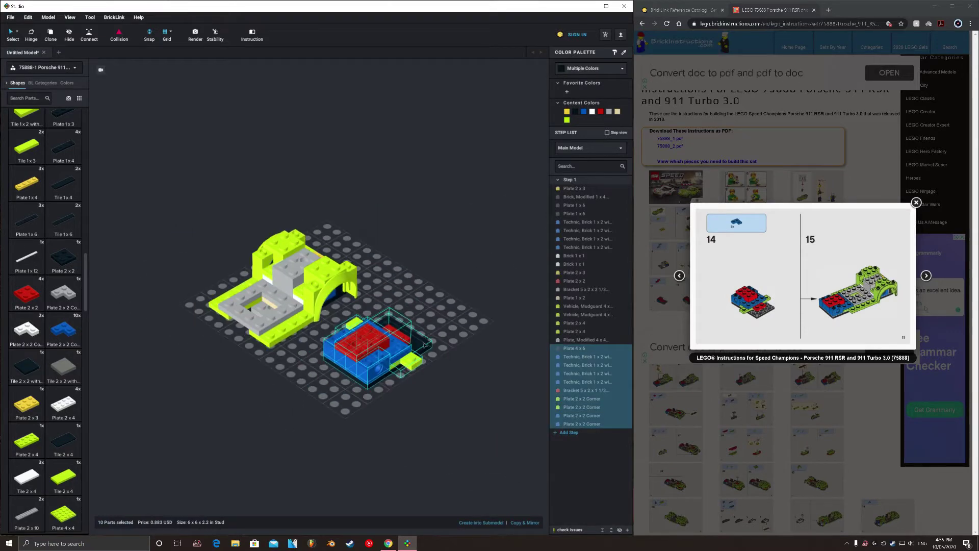
mouse_move(130, 244)
right_mouse_down()
mouse_move(173, 316)
mouse_move(168, 306)
right_mouse_up()
scroll(20, 251, "up", 5)
left_click_drag(63, 209, 158, 302)
right_click_drag(195, 330, 259, 258)
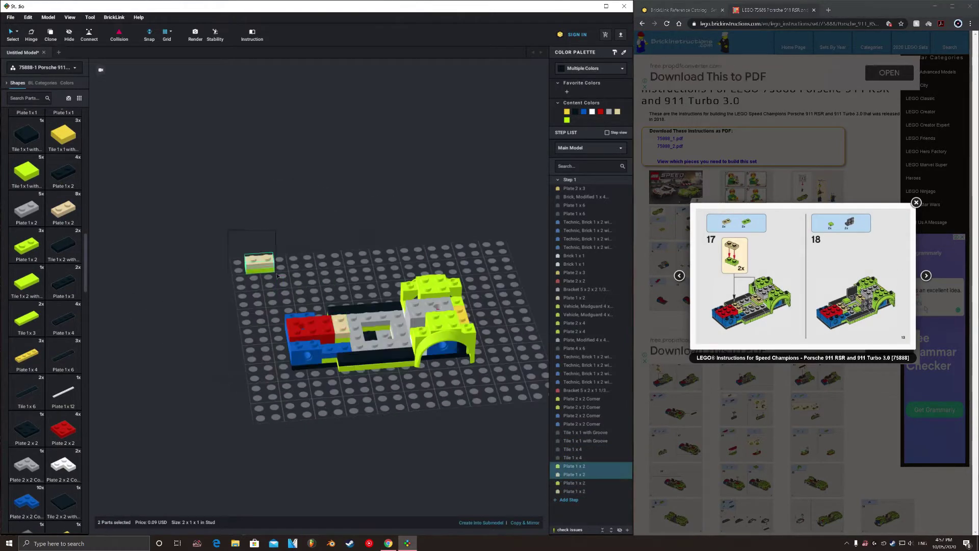
right_click_drag(365, 400, 285, 285)
scroll(46, 204, "up", 2)
- Attach plates and a bracket to the car
left_click_drag(26, 224, 235, 251)
right_click_drag(235, 252, 286, 240)
scroll(51, 356, "down", 10)
left_click(205, 341)
mouse_move(204, 341)
right_mouse_down()
mouse_move(332, 286)
mouse_move(306, 326)
mouse_move(327, 306)
mouse_move(306, 285)
right_mouse_up()
scroll(62, 270, "up", 8)
scroll(46, 306, "down", 5)
scroll(46, 306, "down", 10)
left_click_drag(27, 342, 325, 269)
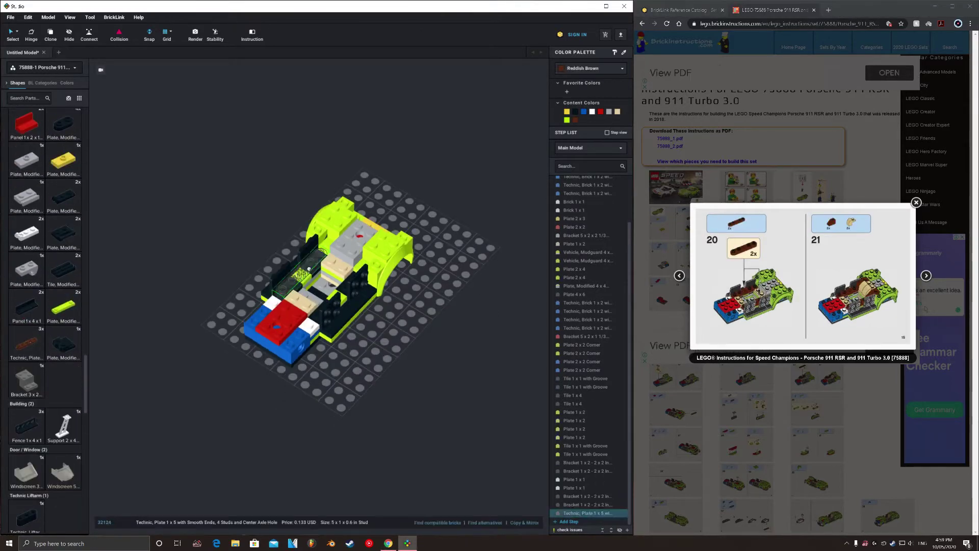
- Add brown interior plates and slopes to the car
right_click_drag(326, 286, 286, 306)
scroll(46, 255, "up", 5)
scroll(46, 254, "up", 5)
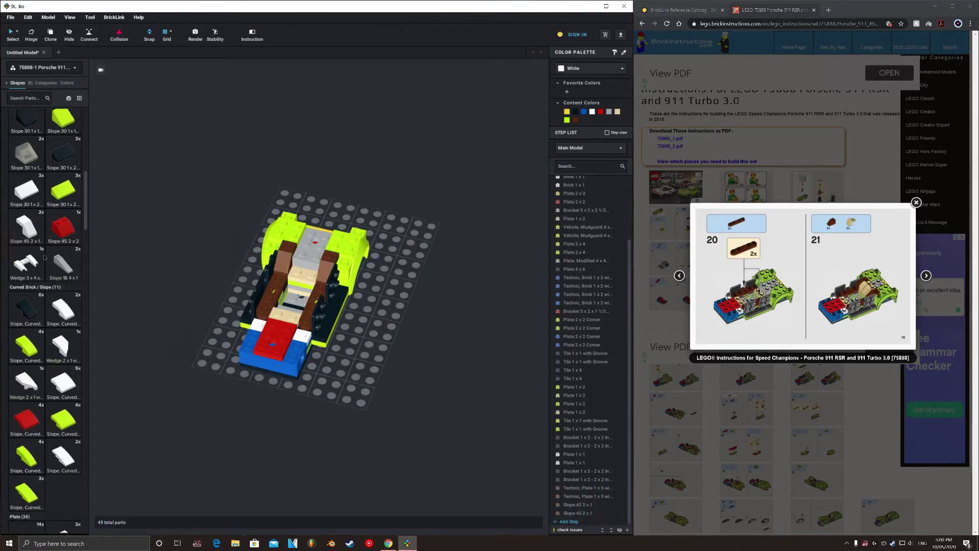
scroll(46, 306, "up", 5)
right_click_drag(122, 296, 148, 316)
- Save the model as 'Porsche 911'
key("ctrl+s")
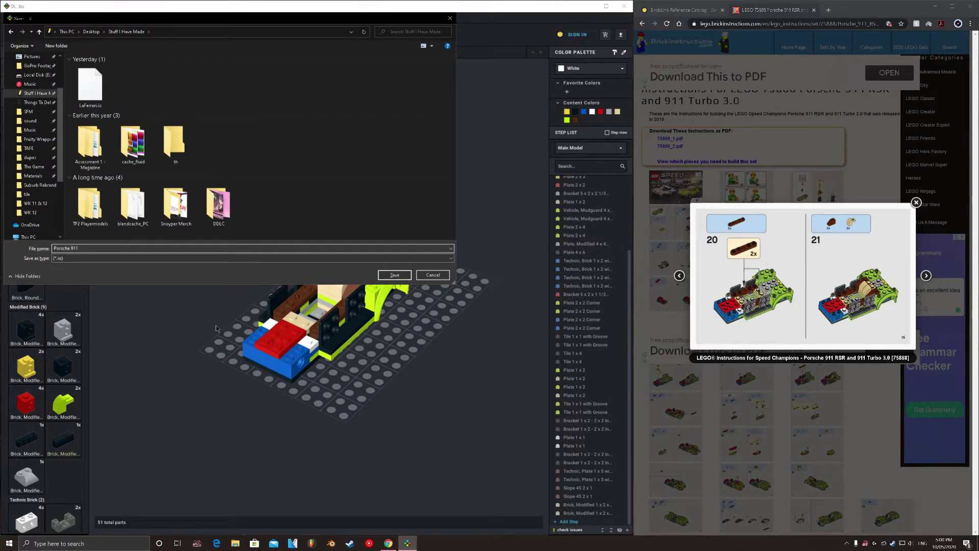
key("Return")
right_click_drag(326, 305, 357, 296)
left_click(926, 275)
scroll(46, 255, "down", 5)
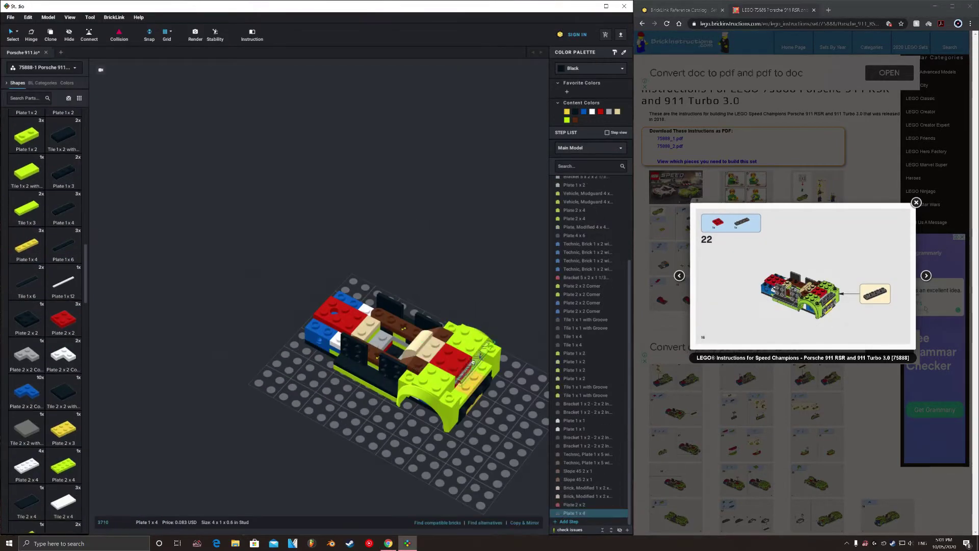
- Start a side assembly beside the car with a black 1x4 brick and a light grey 1x2 plate
right_click_drag(473, 362, 327, 317)
scroll(47, 181, "up", 5)
scroll(47, 180, "up", 5)
scroll(46, 180, "up", 5)
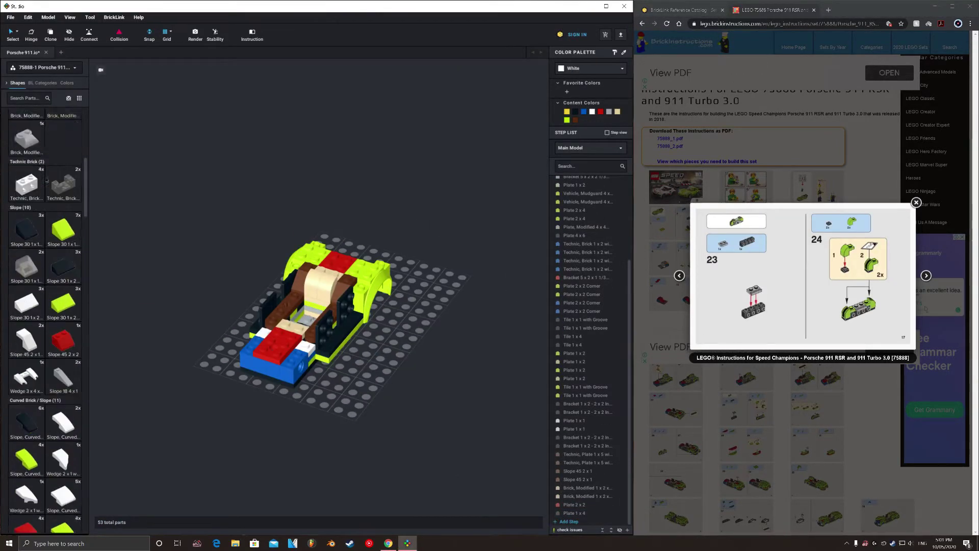
left_click_drag(46, 181, 398, 357)
scroll(46, 306, "down", 5)
left_click_drag(26, 255, 402, 351)
scroll(46, 306, "down", 5)
- Add two lime modified bricks, a lime 1x4 plate and two black 1x1 plates
left_click_drag(64, 255, 347, 393)
scroll(46, 306, "down", 5)
mouse_move(63, 453)
left_mouse_down()
mouse_move(415, 423)
mouse_move(433, 380)
left_mouse_up()
left_click(926, 275)
scroll(46, 306, "down", 5)
left_click_drag(63, 234, 344, 418)
scroll(39, 367, "down", 5)
left_click_drag(26, 283, 326, 402)
left_click_drag(26, 283, 368, 423)
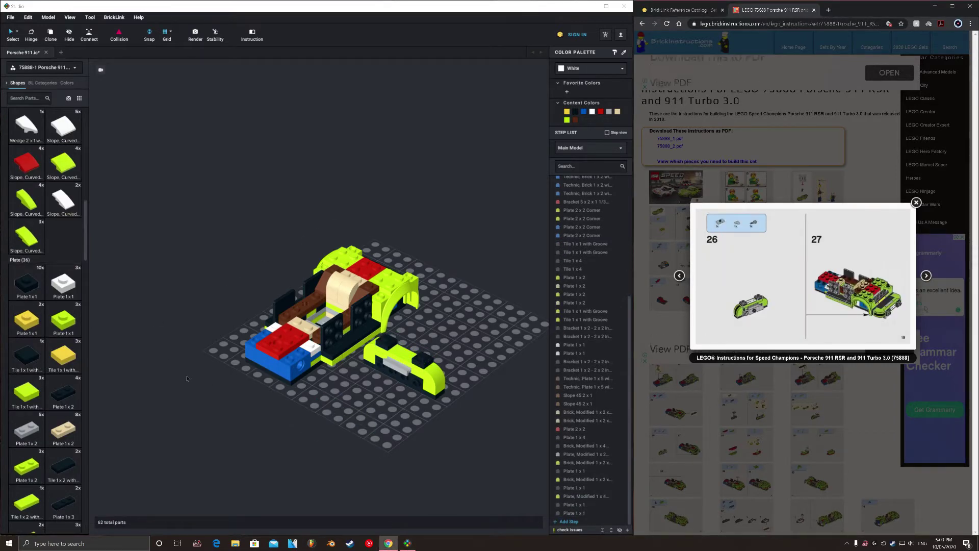
- Add a Tile Round 1x1 Quarter to the side assembly and a black Bar 1L nearby
scroll(66, 382, "down", 5)
scroll(51, 331, "down", 5)
scroll(40, 296, "down", 5)
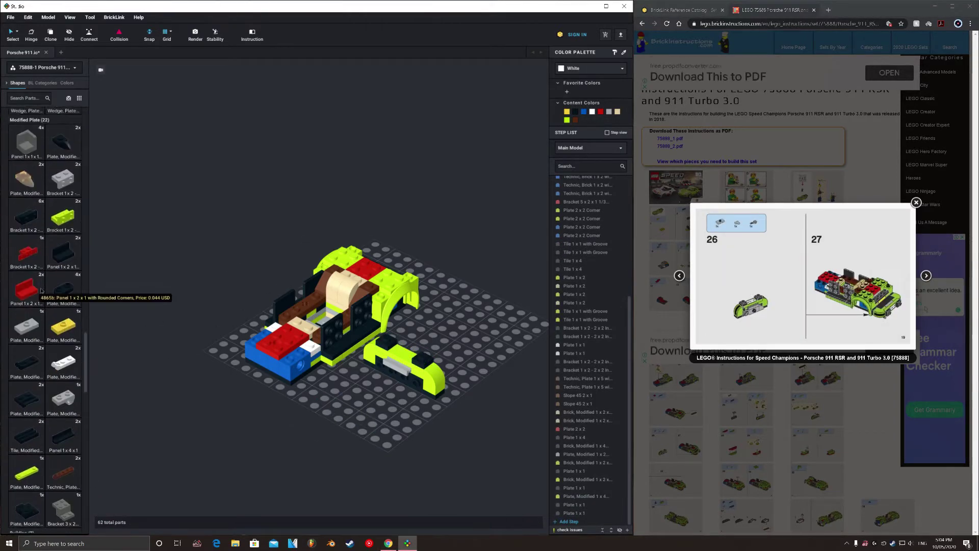
scroll(56, 341, "up", 10)
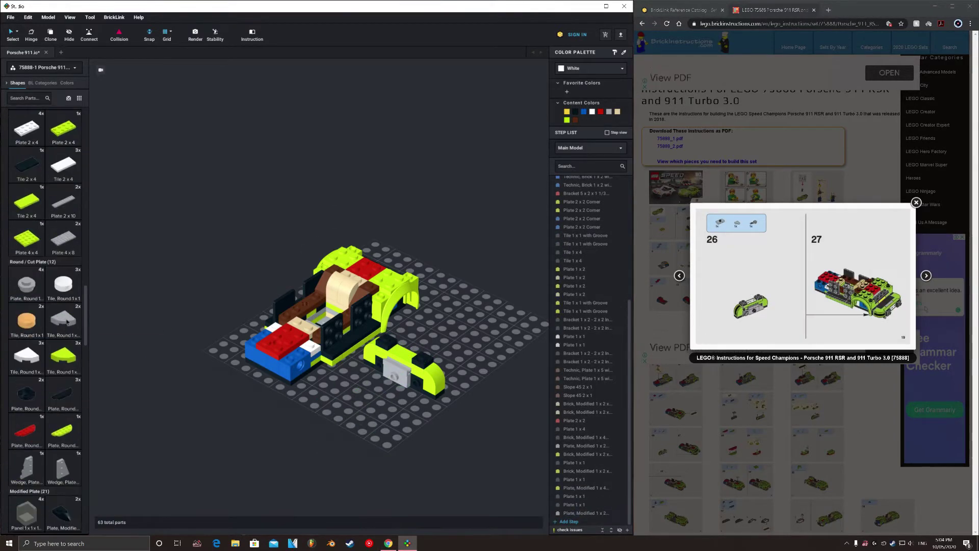
left_click(414, 387)
right_click_drag(414, 387, 386, 414)
scroll(35, 319, "down", 10)
left_click(27, 387)
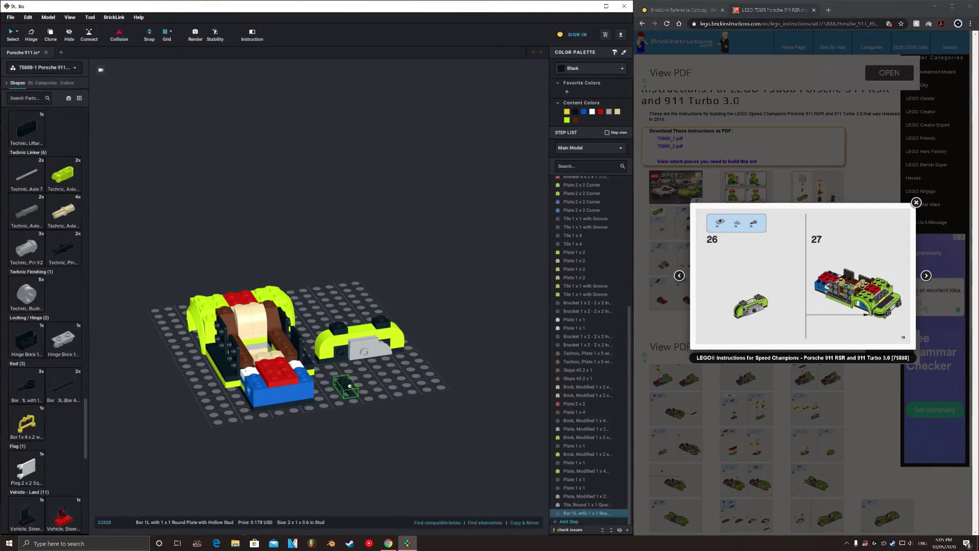
- Place the black bar, then build the nose from red round-corner plates and lime slopes
right_click_drag(374, 308, 59, 278)
scroll(59, 278, "up", 10)
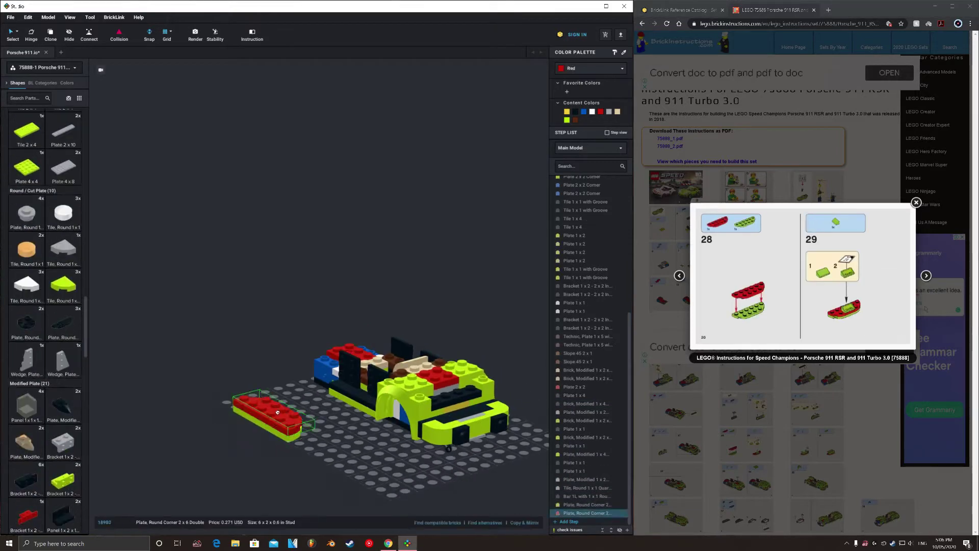
left_click(266, 416)
left_click(283, 408)
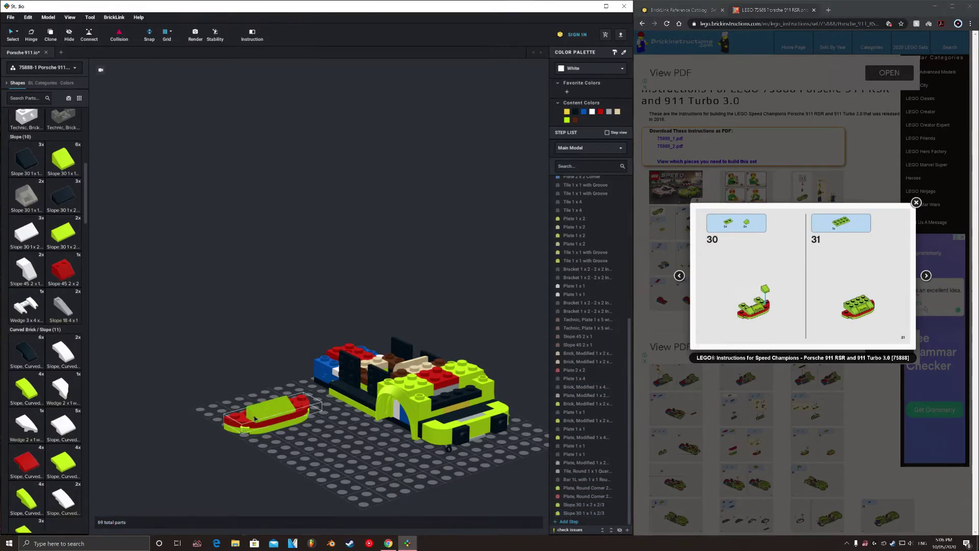
left_click(255, 417)
right_click_drag(357, 305, 920, 275)
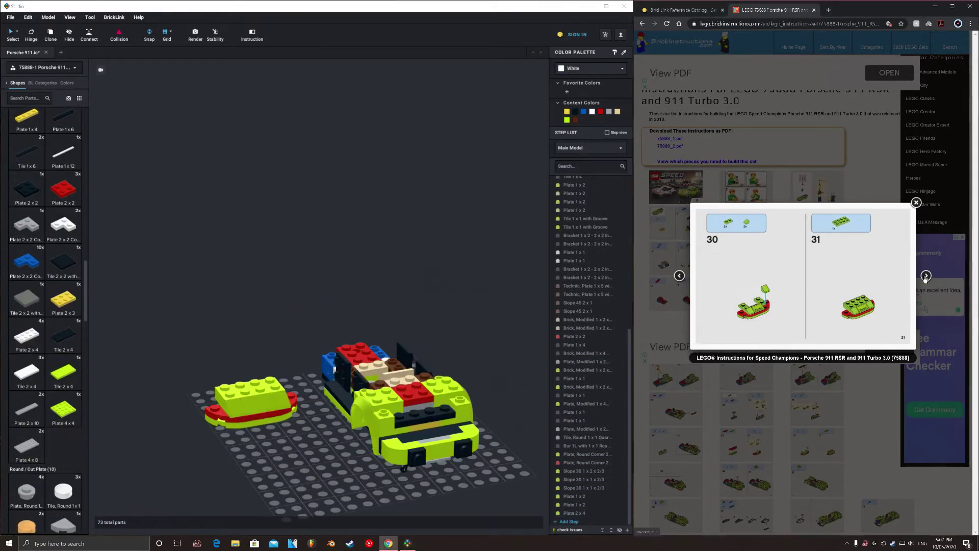
- Box-select the nose assembly and move it onto the car's front
left_click_drag(203, 322, 327, 438)
right_click_drag(327, 438, 349, 413)
left_click_drag(265, 395, 433, 403)
right_click_drag(357, 306, 387, 286)
left_click(926, 275)
left_click(95, 268)
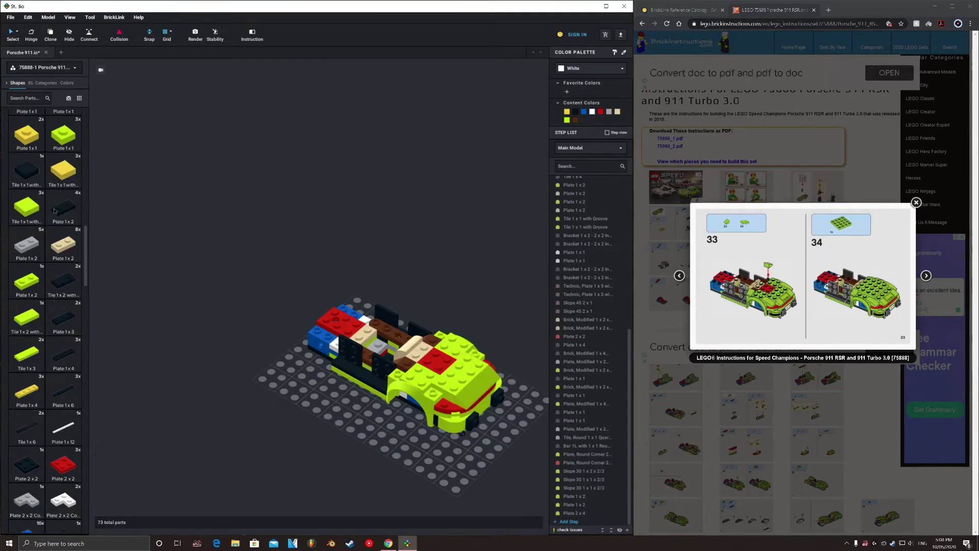
- Add a lime curved slope under the front, plus a lime mudguard and 4x4 plate
left_click_drag(25, 480, 420, 411)
scroll(46, 251, "down", 10)
left_click_drag(26, 128, 439, 357)
left_click(926, 276)
- Position the second mudguard and add a lime brick on the car's front
scroll(46, 251, "down", 10)
left_click_drag(26, 288, 286, 345)
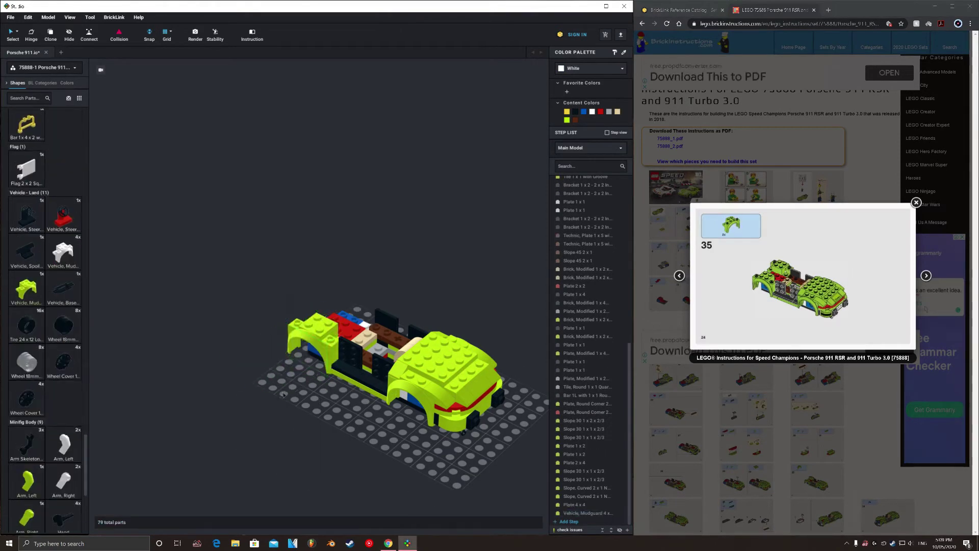
right_click_drag(322, 332, 286, 326)
left_click(926, 276)
scroll(46, 255, "up", 10)
left_click_drag(63, 247, 367, 311)
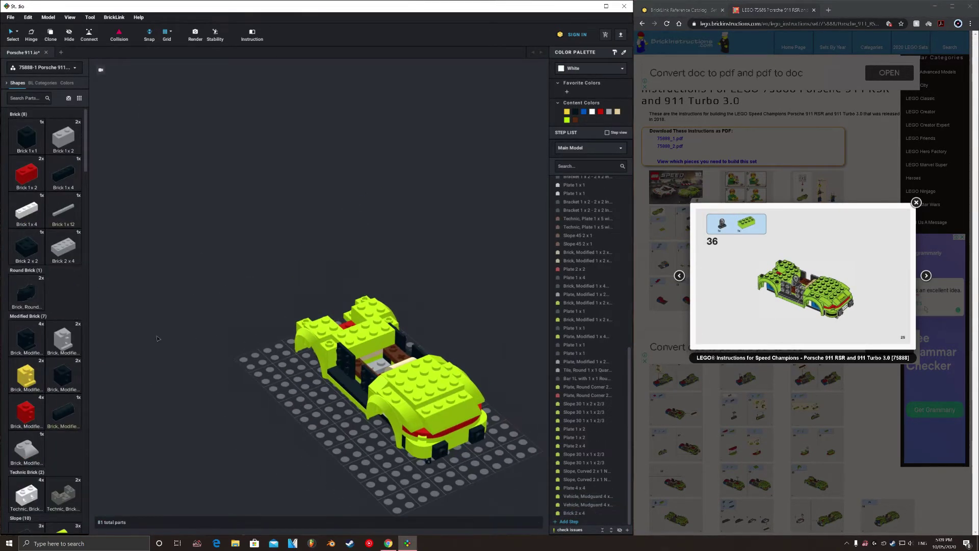
- Add a black round-corner 2x6 plate topped by a white Technic brick
left_click(926, 275)
right_click_drag(357, 331, 306, 327)
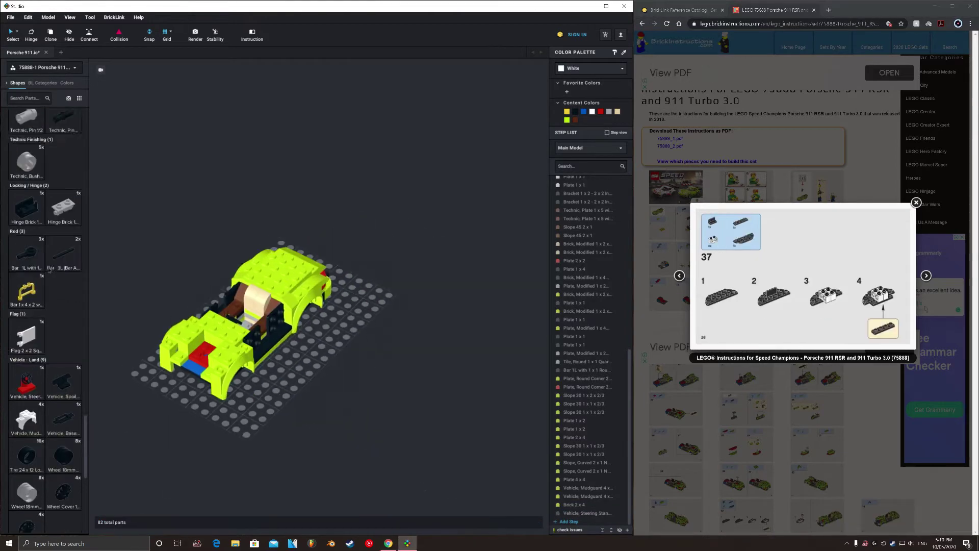
scroll(45, 255, "up", 5)
left_click_drag(63, 228, 351, 353)
right_click_drag(341, 359, 305, 351)
scroll(46, 255, "down", 5)
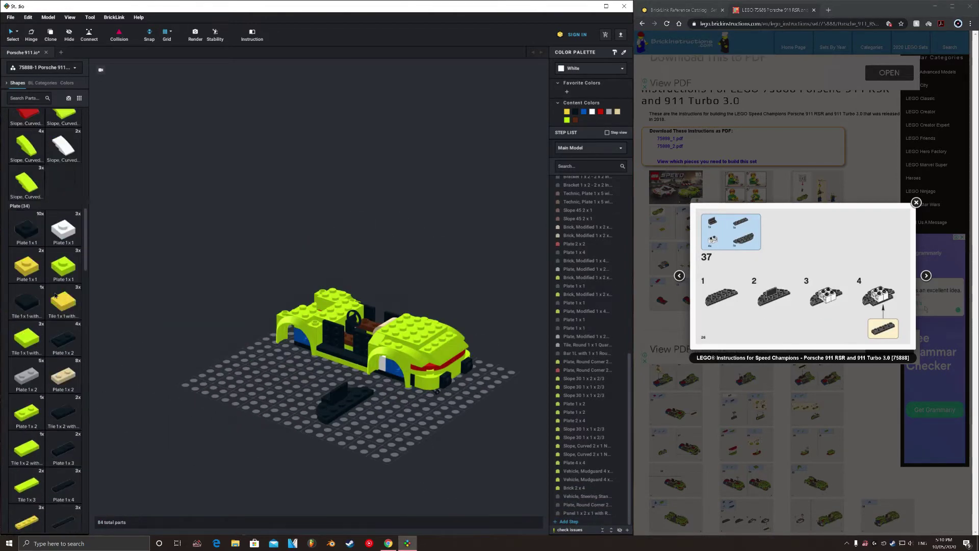
left_click_drag(26, 316, 336, 401)
right_click_drag(336, 400, 301, 352)
left_click(926, 275)
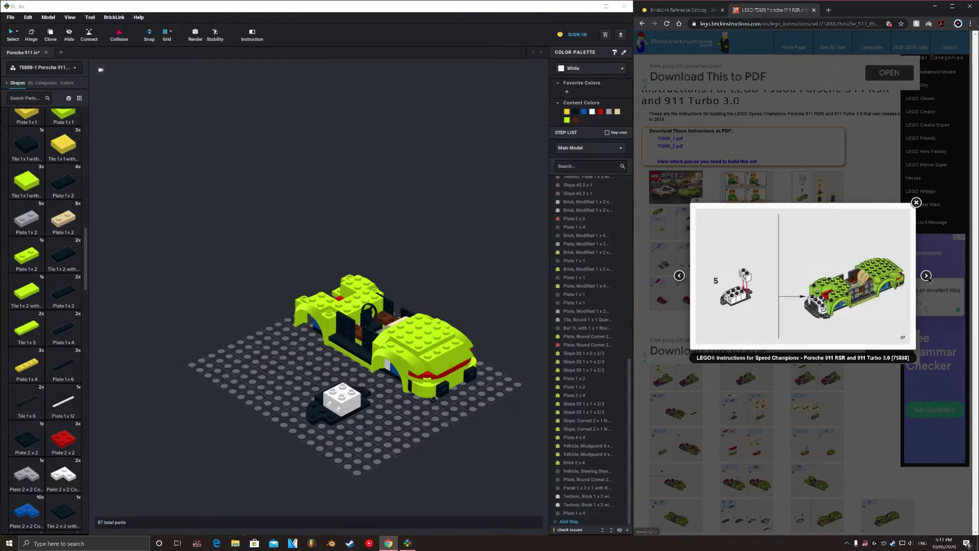
- Place the eight-part steering assembly and a Plate 2x2 Corner on the car
scroll(45, 255, "up", 5)
left_click_drag(27, 229, 363, 392)
mouse_move(362, 392)
right_mouse_down()
mouse_move(343, 435)
mouse_move(305, 357)
right_mouse_up()
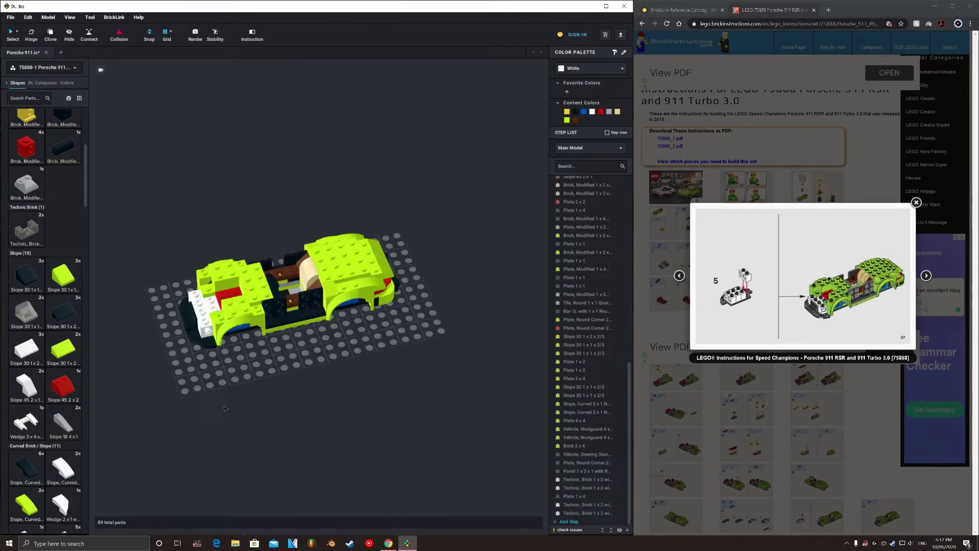
left_click(926, 276)
scroll(46, 306, "down", 5)
- Add two more blue 2x2 corner plates and a red plate
left_click(28, 252)
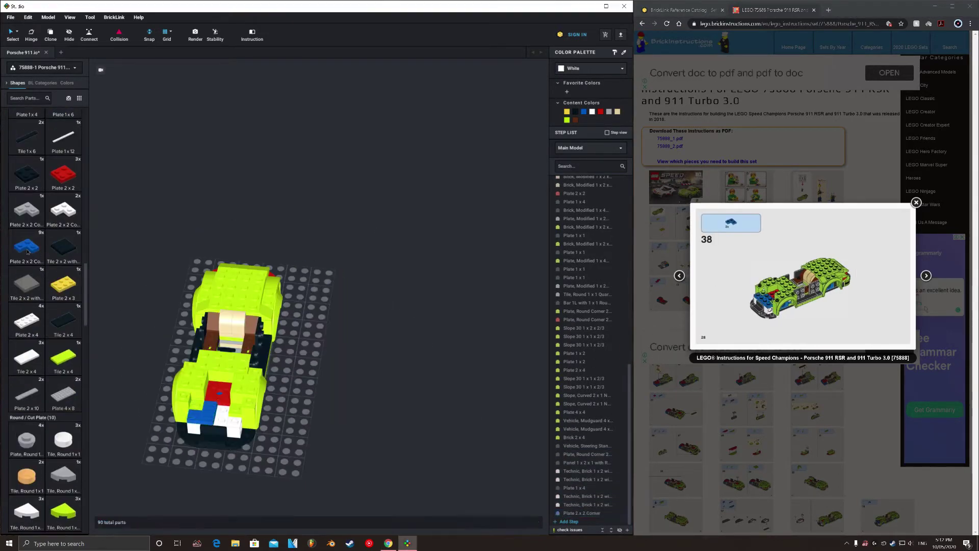
right_click_drag(306, 357, 357, 331)
left_click(926, 275)
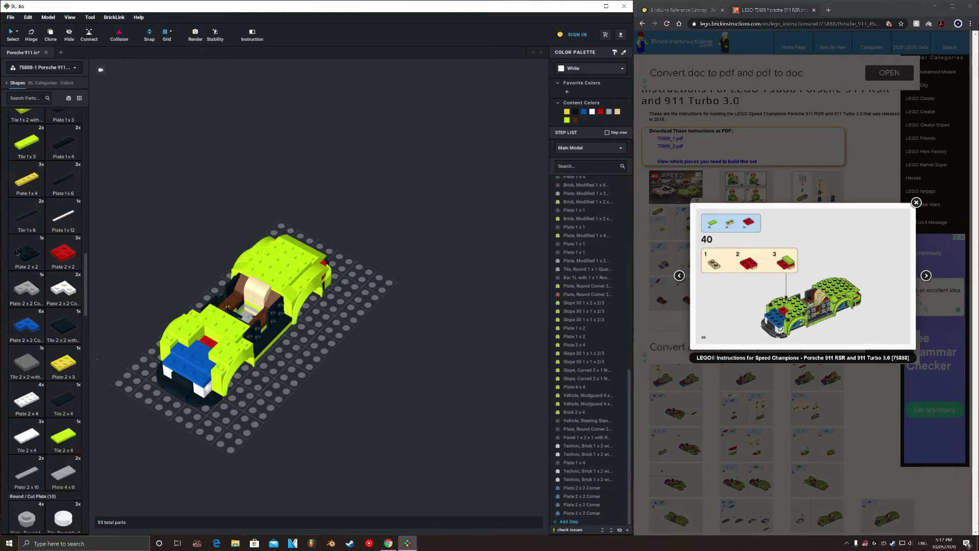
left_click_drag(63, 173, 349, 332)
scroll(46, 306, "up", 5)
mouse_move(63, 290)
left_mouse_down()
mouse_move(355, 326)
mouse_move(204, 344)
left_mouse_up()
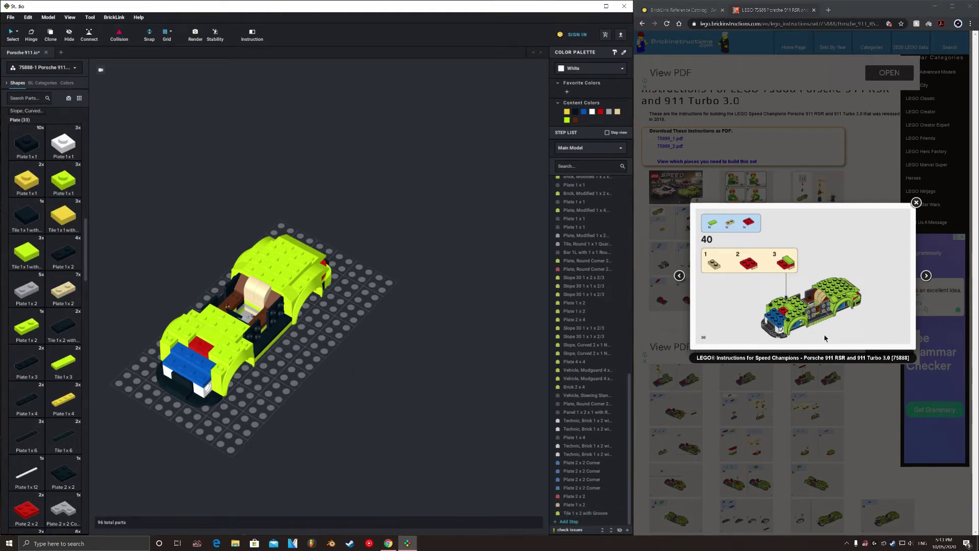
- Attach the loose red and tan plates and a lime curved slope to the car
left_click(926, 275)
scroll(46, 204, "up", 3)
left_click_drag(26, 204, 367, 359)
left_click(926, 275)
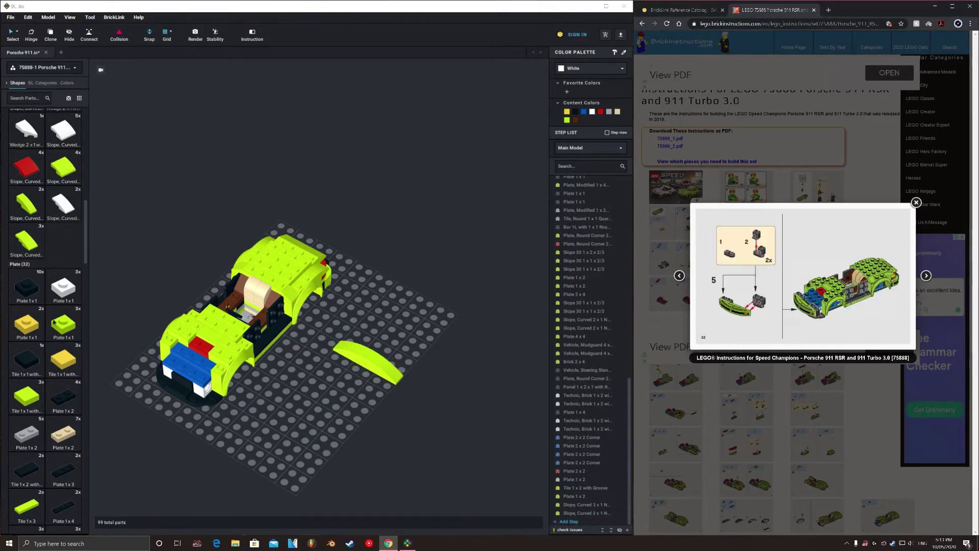
scroll(61, 347, "down", 10)
scroll(50, 341, "up", 8)
scroll(31, 244, "up", 7)
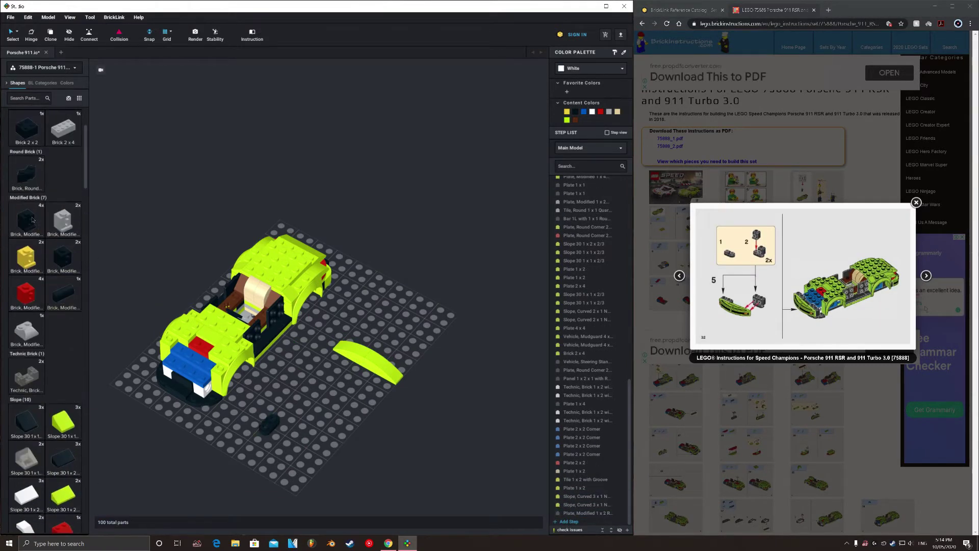
left_click(253, 422)
mouse_move(253, 423)
right_mouse_down()
mouse_move(401, 350)
mouse_move(387, 286)
right_mouse_up()
- Place more lime curved slopes on the car's fenders
left_click(926, 276)
scroll(46, 306, "down", 5)
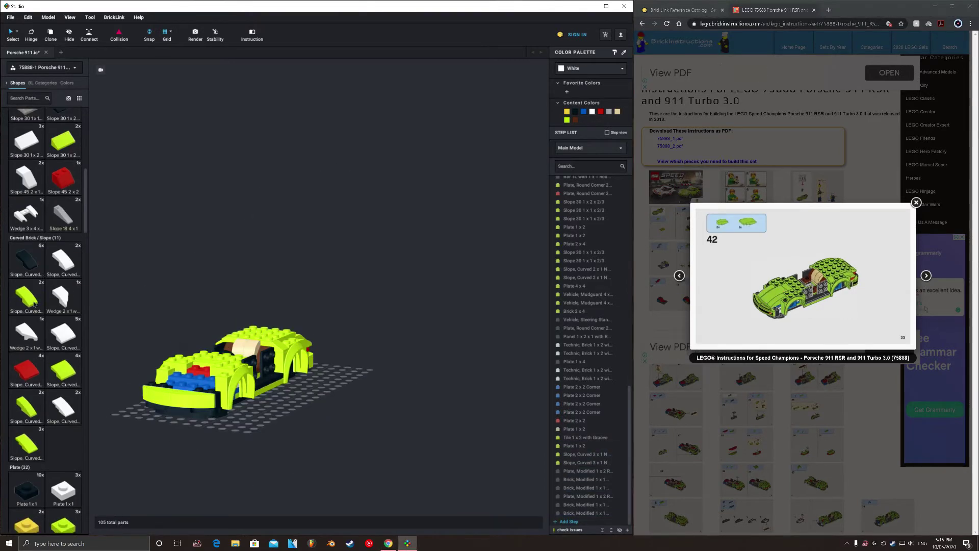
left_click(62, 369)
left_click(284, 372)
mouse_move(284, 372)
right_mouse_down()
mouse_move(357, 306)
mouse_move(398, 244)
right_mouse_up()
scroll(35, 364, "down", 1)
scroll(35, 364, "down", 5)
- Add a lime Tile 1x3 to the rear bodywork
left_click(926, 276)
left_click(288, 352)
right_click_drag(288, 352, 357, 306)
scroll(46, 306, "up", 5)
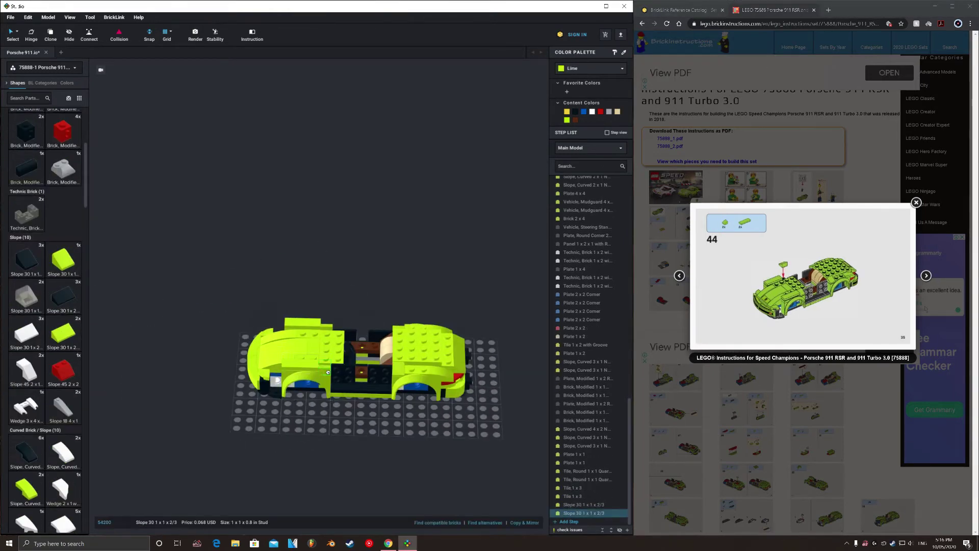
left_click(926, 276)
scroll(46, 364, "down", 3)
scroll(46, 365, "down", 3)
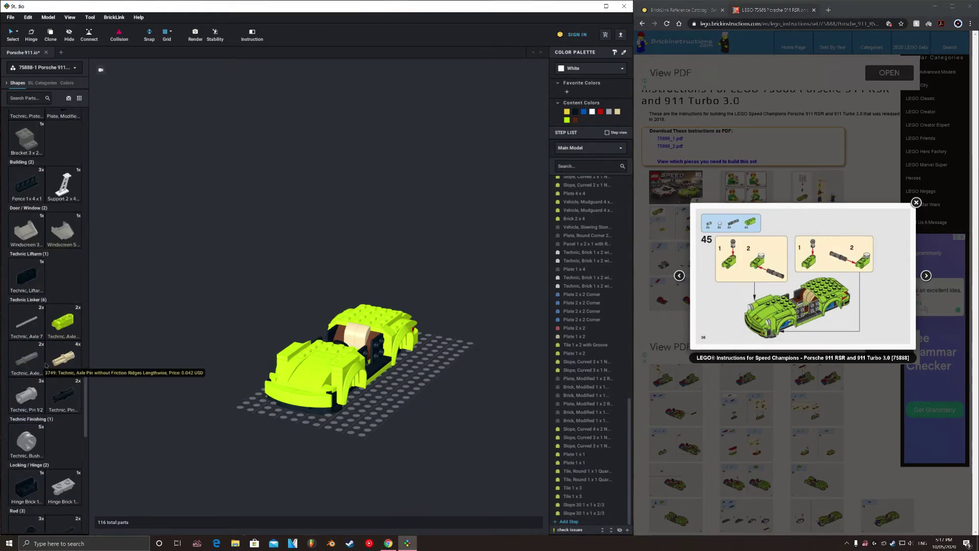
- Build a lime assembly with Technic Axle Pin and Pin 1/2 and select its four parts
right_click_drag(335, 445, 229, 408)
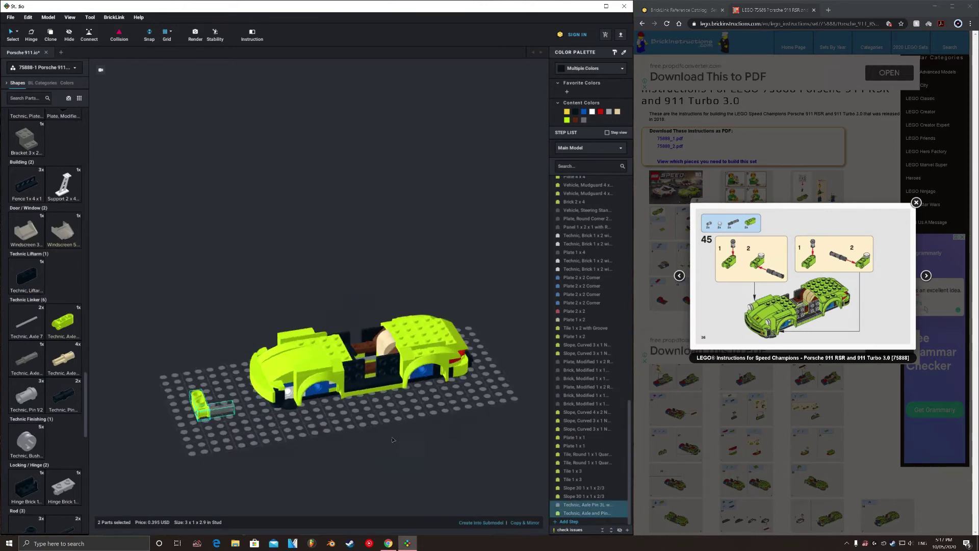
scroll(57, 268, "up", 5)
scroll(57, 267, "up", 5)
scroll(57, 267, "down", 3)
scroll(57, 267, "down", 3)
scroll(57, 267, "down", 3)
left_click_drag(26, 334, 154, 353)
left_click(210, 355)
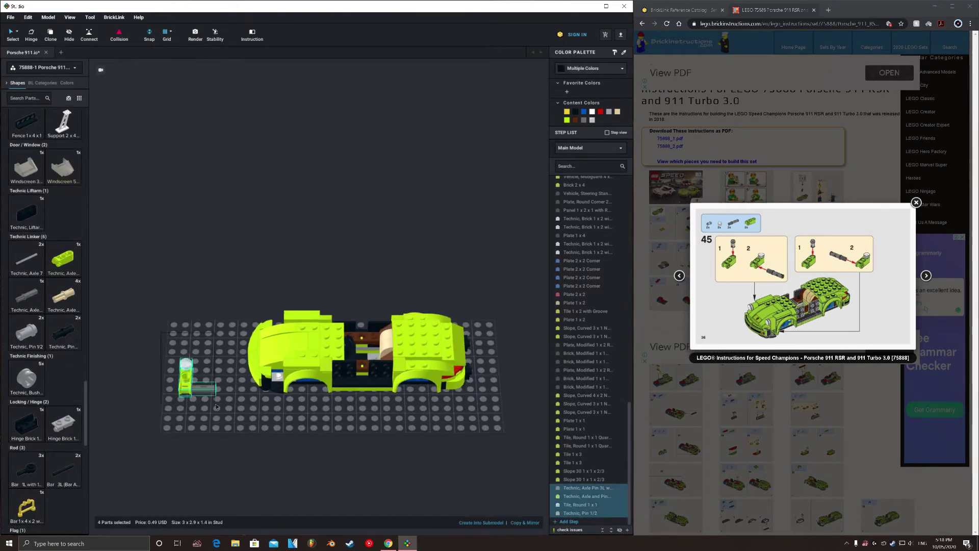
mouse_move(210, 354)
right_mouse_down()
mouse_move(385, 411)
mouse_move(327, 459)
right_mouse_up()
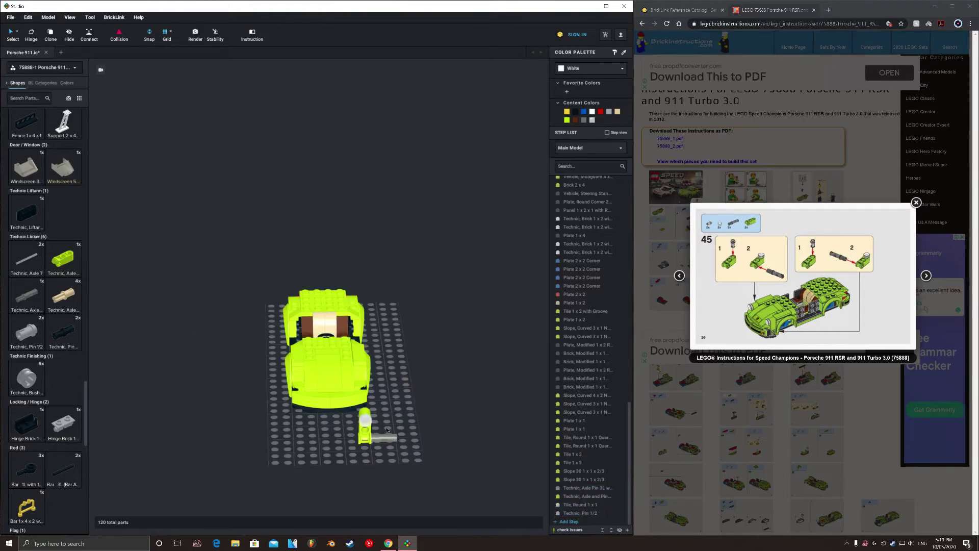
- Duplicate the four-part Technic assembly with copy and paste
key("ctrl+c")
key("ctrl+v")
right_click_drag(317, 400, 204, 357)
scroll(66, 255, "up", 5)
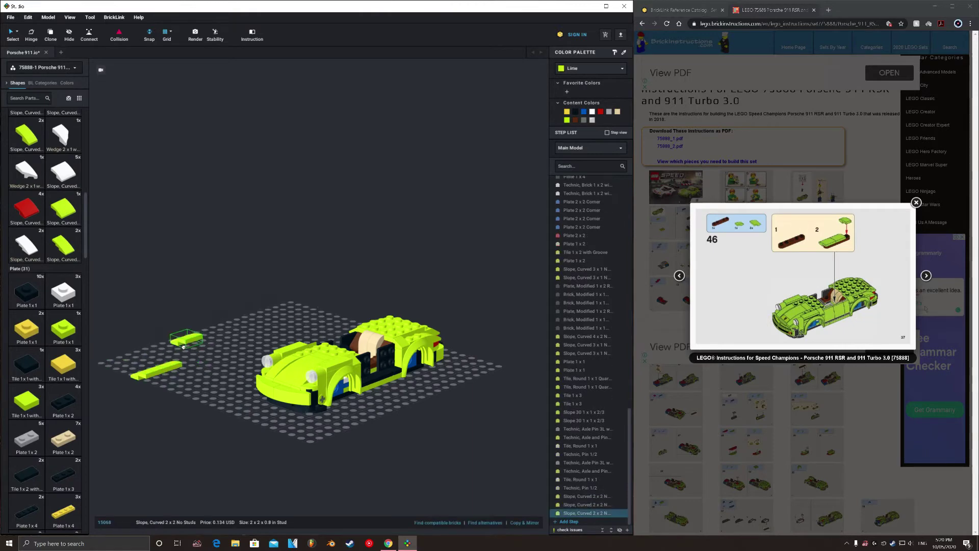
- Lengthen the four-part lime plank with another lime piece, following steps 46–47
left_click(183, 347)
mouse_move(164, 371)
right_mouse_down()
mouse_move(305, 407)
mouse_move(266, 378)
mouse_move(802, 358)
right_mouse_up()
left_click(305, 407)
left_click(802, 359)
left_click(926, 275)
- Fit a black Plate 1x4 and a Plate Modified 1x4 onto the car's rear
right_click_drag(357, 357, 357, 306)
scroll(45, 306, "down", 4)
left_click_drag(26, 383, 394, 328)
mouse_move(369, 416)
right_mouse_down()
mouse_move(326, 388)
mouse_move(244, 416)
right_mouse_up()
scroll(45, 305, "up", 5)
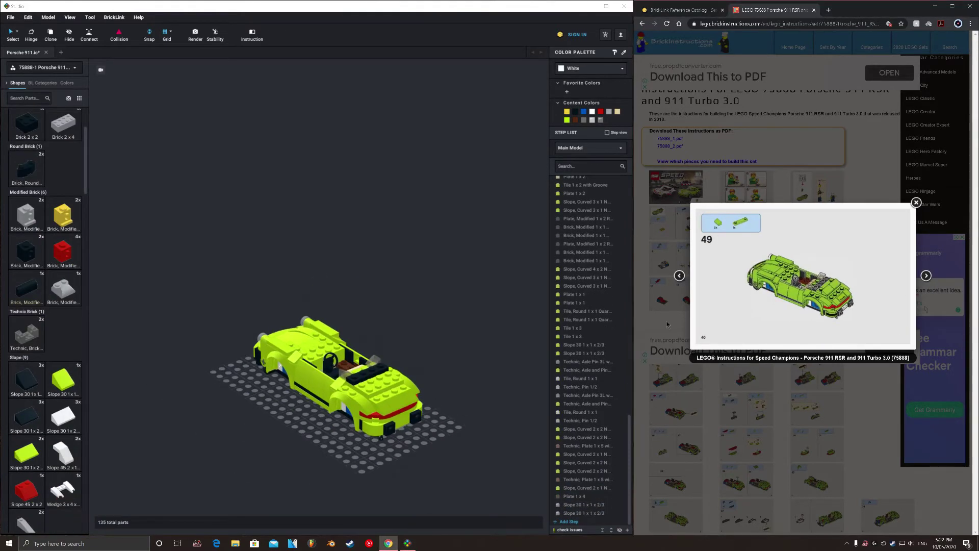
scroll(10, 450, "down", 5)
left_click_drag(26, 286, 346, 357)
right_click_drag(347, 357, 386, 431)
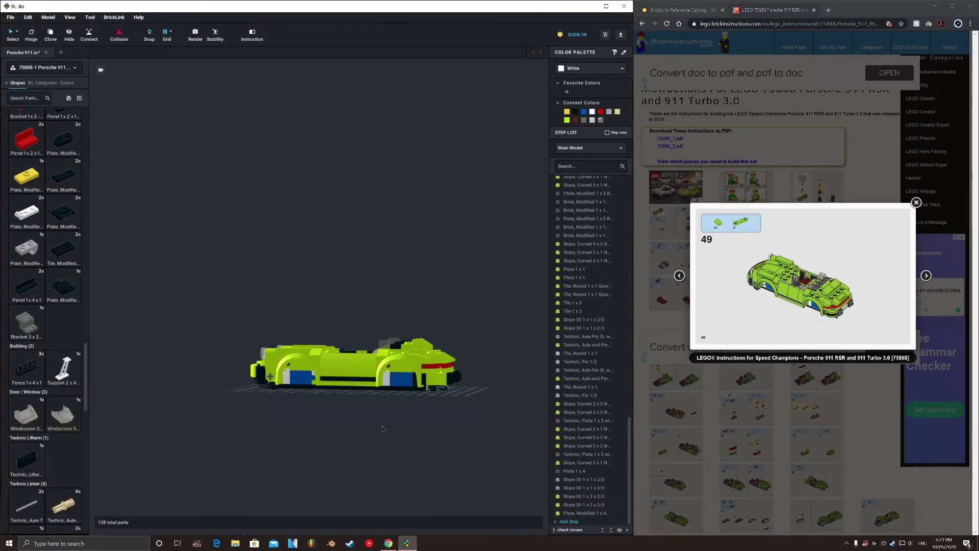
right_click_drag(359, 350, 388, 352)
- Cap the rear deck with a lime Slope Curved 4x2, bringing the model to 140 parts
left_click(926, 276)
scroll(45, 306, "up", 10)
left_click_drag(63, 341, 412, 335)
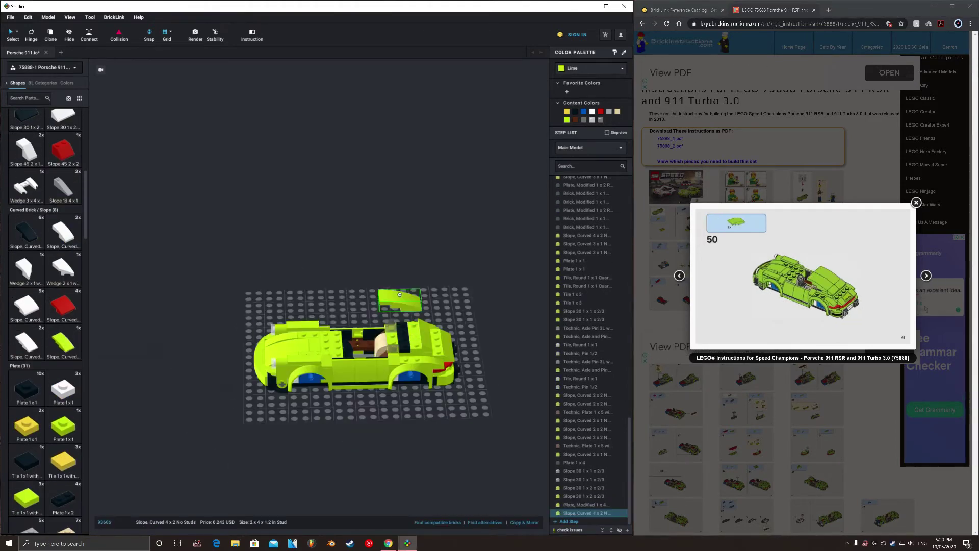
right_click_drag(262, 296, 306, 316)
left_click(926, 276)
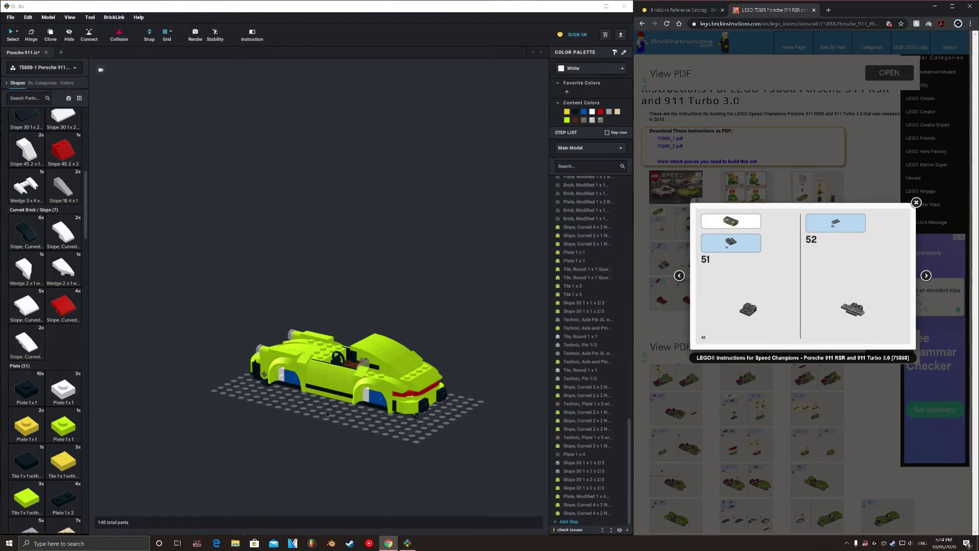
- Start the rear wing from a Plate Modified with a lime bracket attached
scroll(48, 316, "down", 5)
scroll(48, 316, "down", 5)
scroll(36, 325, "up", 5)
left_click_drag(63, 226, 231, 393)
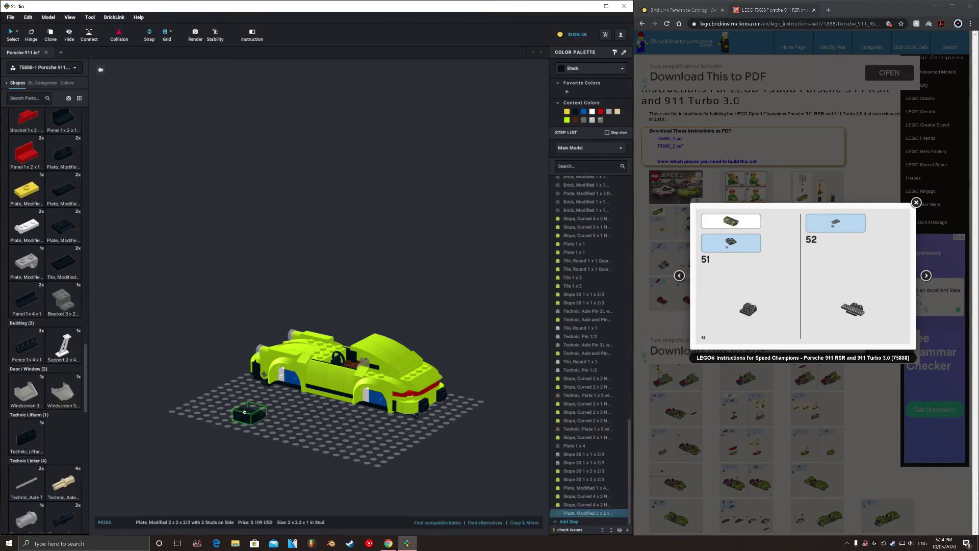
right_click_drag(306, 331, 357, 306)
left_click(925, 275)
- Place two Tile 1x1 with Groove on the wing piece
scroll(46, 306, "up", 5)
left_click_drag(62, 394, 174, 398)
right_click_drag(306, 331, 356, 316)
left_click_drag(174, 398, 412, 416)
right_click_drag(412, 416, 357, 356)
scroll(46, 306, "up", 5)
left_click_drag(27, 251, 202, 349)
mouse_move(306, 332)
right_mouse_down()
mouse_move(343, 446)
mouse_move(78, 237)
right_mouse_up()
right_click_drag(374, 436, 244, 408)
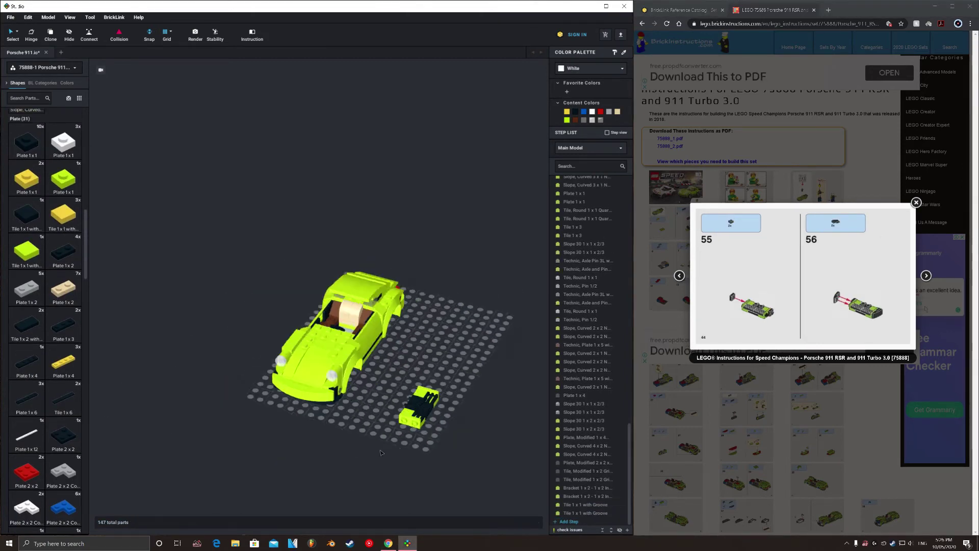
- Add a black curved slope and a black Plate 1x6 to the wing piece
scroll(46, 306, "up", 5)
left_click_drag(27, 237, 222, 423)
right_click_drag(222, 424, 20, 303)
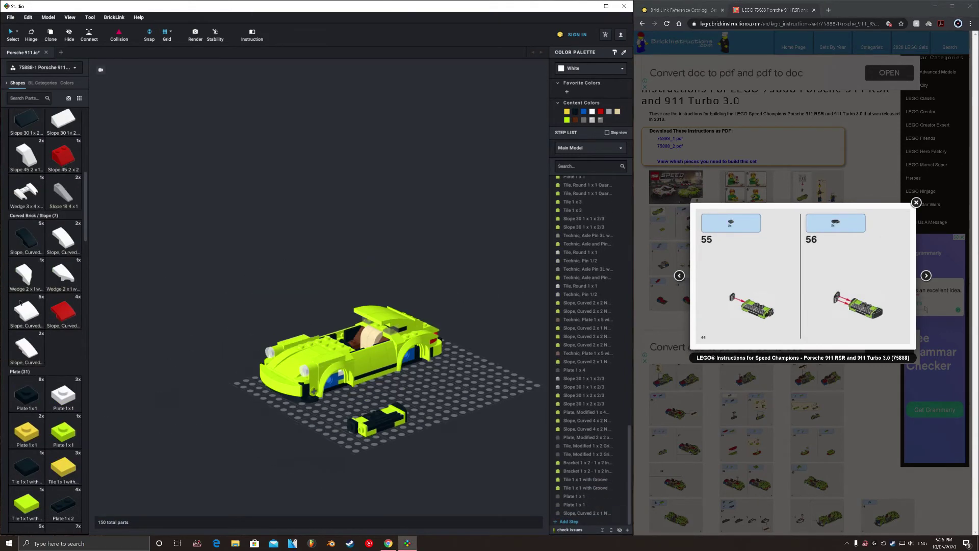
left_click(345, 442)
right_click_drag(345, 442, 53, 306)
scroll(53, 306, "up", 5)
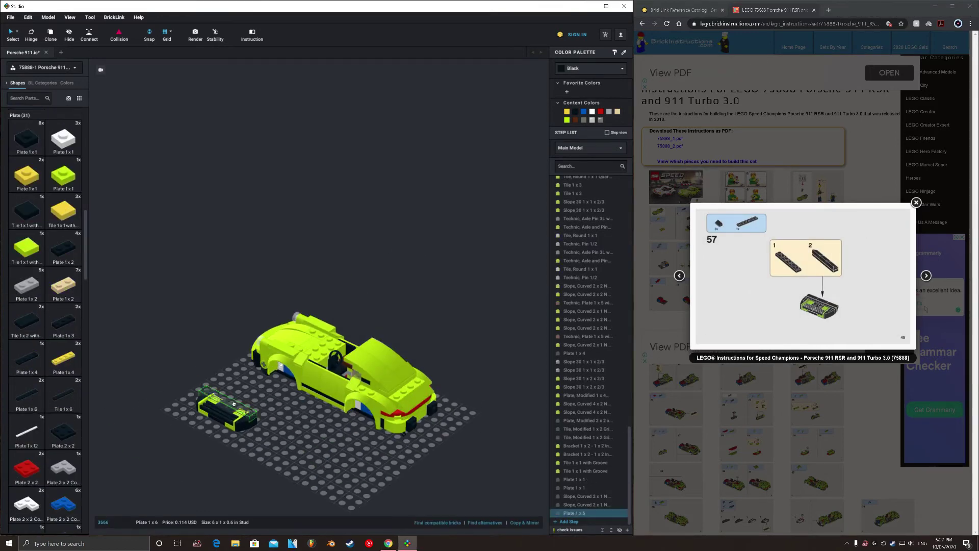
left_click(296, 455)
right_click_drag(297, 455, 204, 357)
- Finish the wing end with a black Slope 30 1x2
scroll(285, 305, "up", 5)
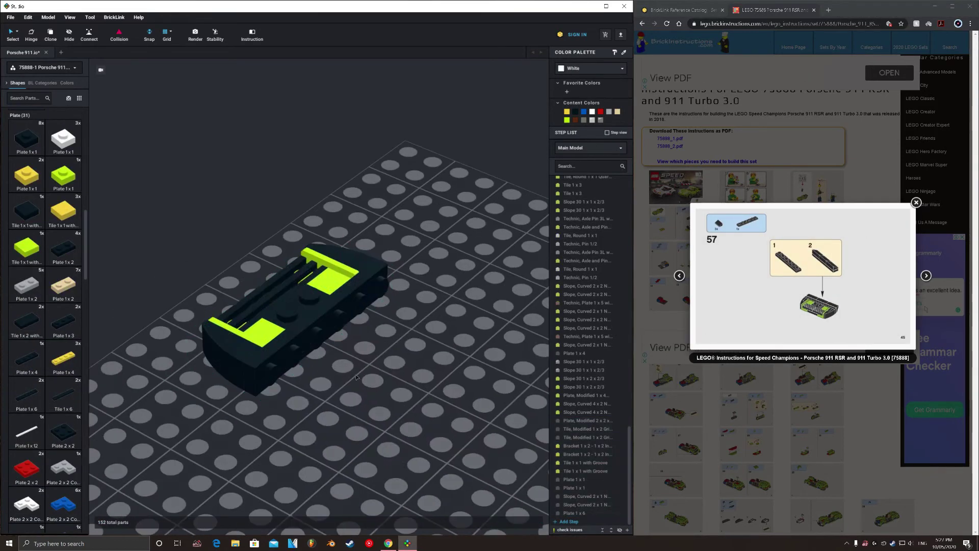
scroll(34, 253, "up", 3)
scroll(34, 254, "up", 3)
left_click(34, 226)
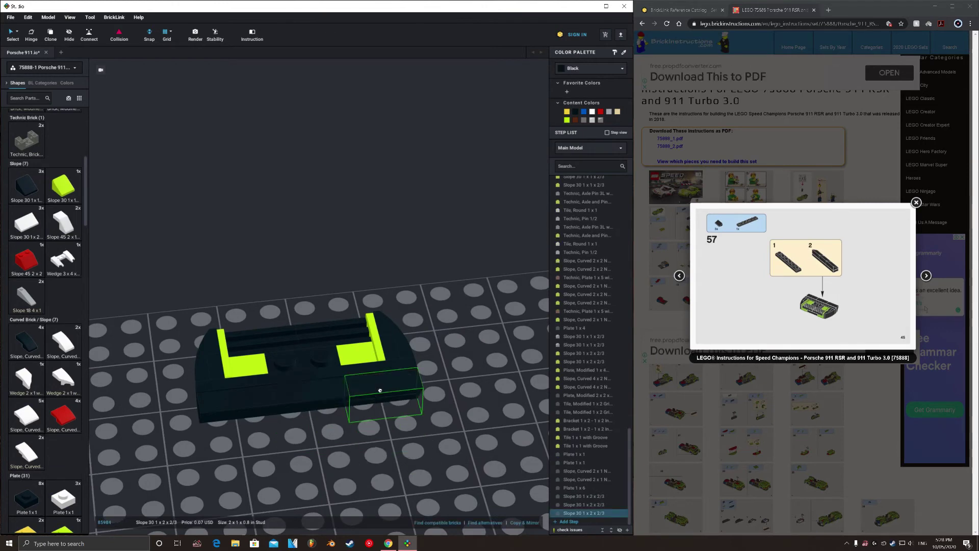
left_click(379, 390)
scroll(379, 390, "down", 5)
right_click_drag(379, 390, 428, 363)
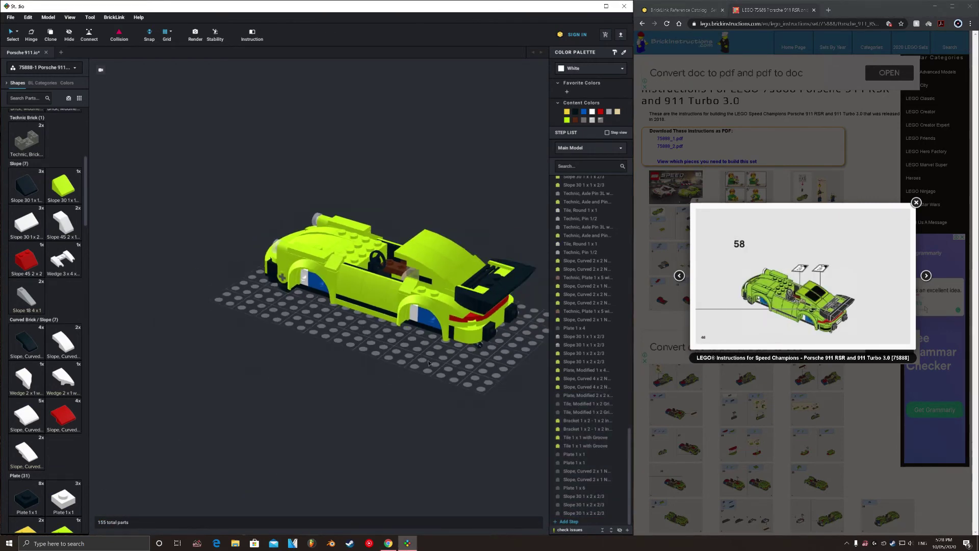
- Add the windscreen, a Tile 2x4 and a loose axle with wheel, reaching 159 parts
scroll(35, 255, "down", 5)
left_click(63, 235)
mouse_move(299, 338)
right_mouse_down()
mouse_move(230, 306)
mouse_move(331, 316)
right_mouse_up()
key("Escape")
scroll(61, 302, "up", 10)
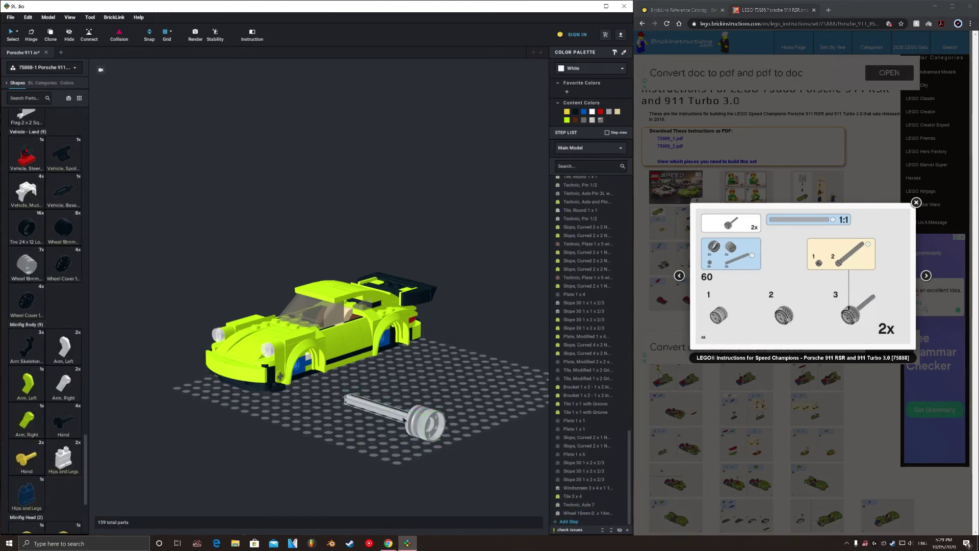
- Mount the wheel on the axle, fit a Tire 24x12, and paste a duplicate assembly
left_click(404, 418)
right_click_drag(404, 418, 315, 418)
left_click(384, 412)
mouse_move(384, 412)
right_mouse_down()
mouse_move(510, 408)
mouse_move(351, 459)
mouse_move(273, 418)
right_mouse_up()
key("ctrl+v")
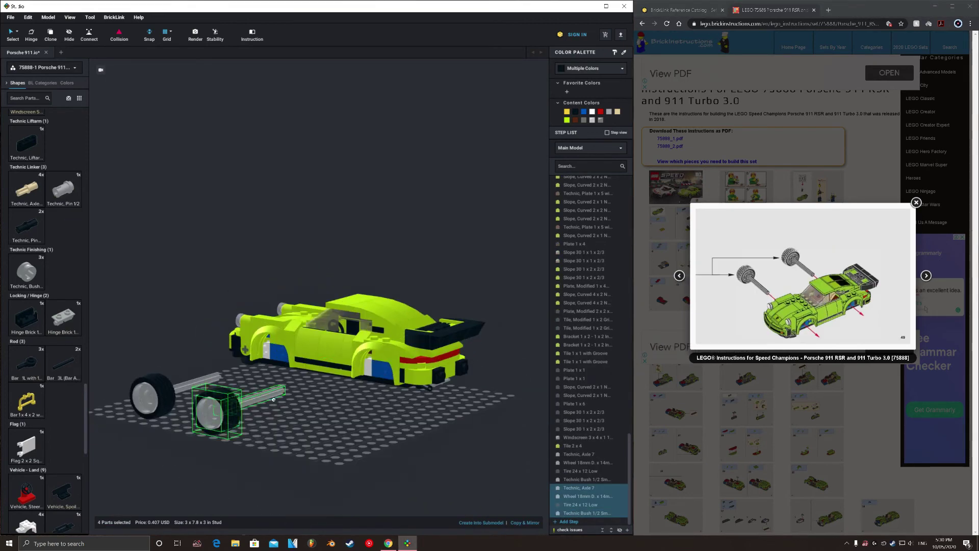
mouse_move(403, 358)
right_mouse_down()
mouse_move(271, 353)
mouse_move(364, 393)
mouse_move(388, 417)
right_mouse_up()
- Copy the Technic Bush and wheel assembly and mount it under the front of the car
left_click(364, 392)
left_click(389, 419)
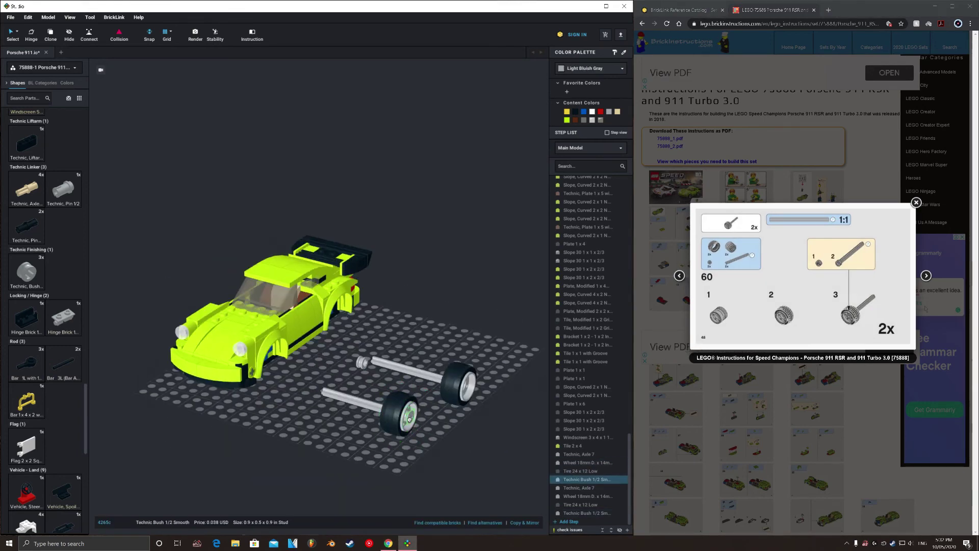
mouse_move(410, 423)
right_mouse_down()
mouse_move(506, 437)
mouse_move(372, 360)
right_mouse_up()
left_click(506, 437)
key("ctrl+c")
key("ctrl+v")
left_click(326, 437)
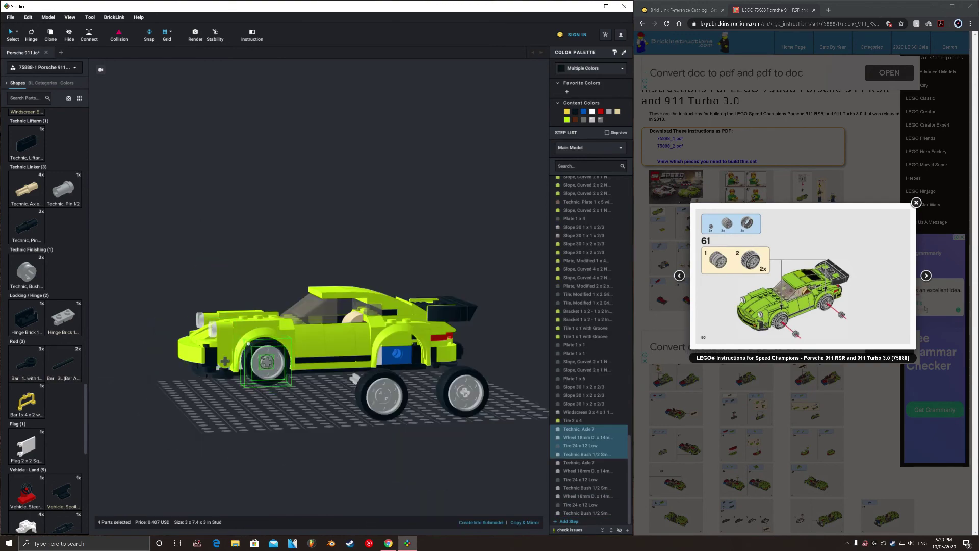
right_click_drag(325, 436, 321, 428)
- Select the wheel on the remaining loose axle for fitting into the rear arches
left_click(321, 427)
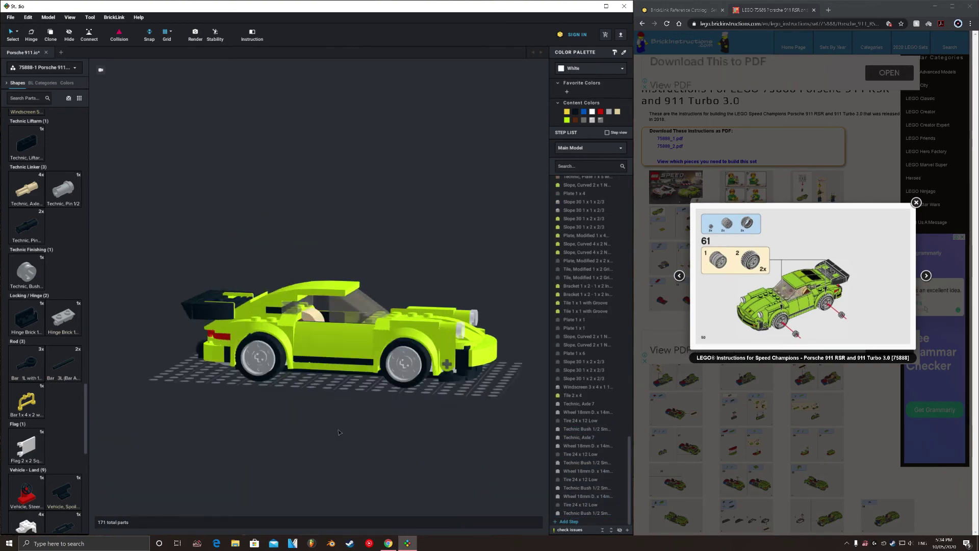